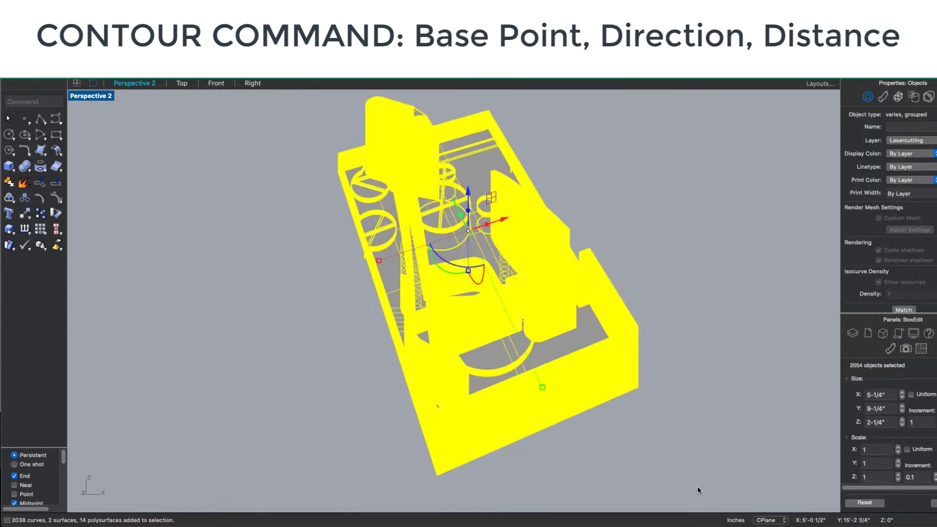
- Start the Contour command on the selected model with its lowest corner as base point and a vertical direction set in the Front view
{"action": "type", "text": "COnTour"}
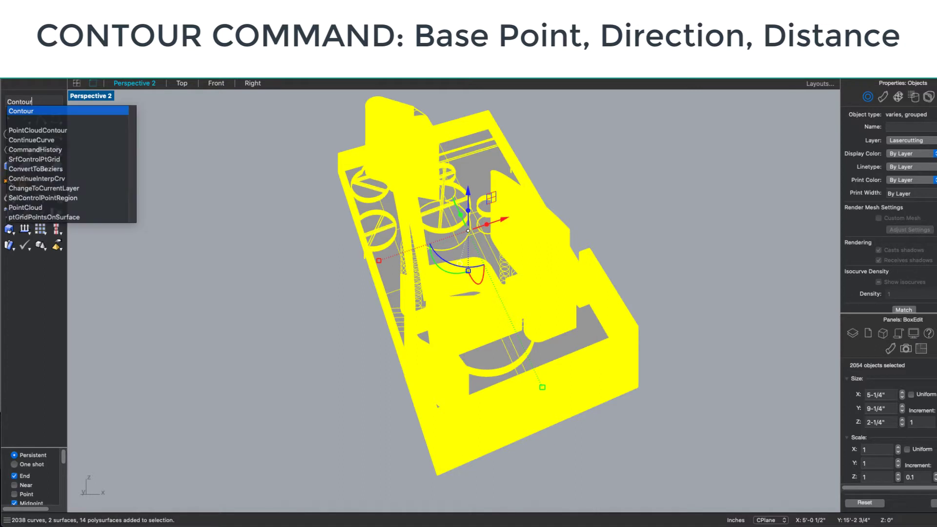
{"action": "key", "text": "Return"}
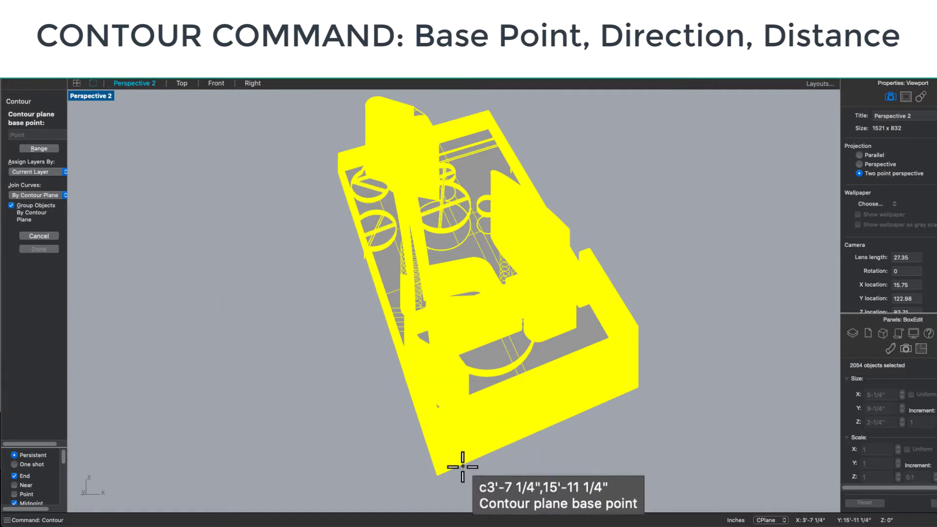
{"action": "scroll", "coordinate": [439, 510], "scroll_direction": "up", "scroll_amount": 5}
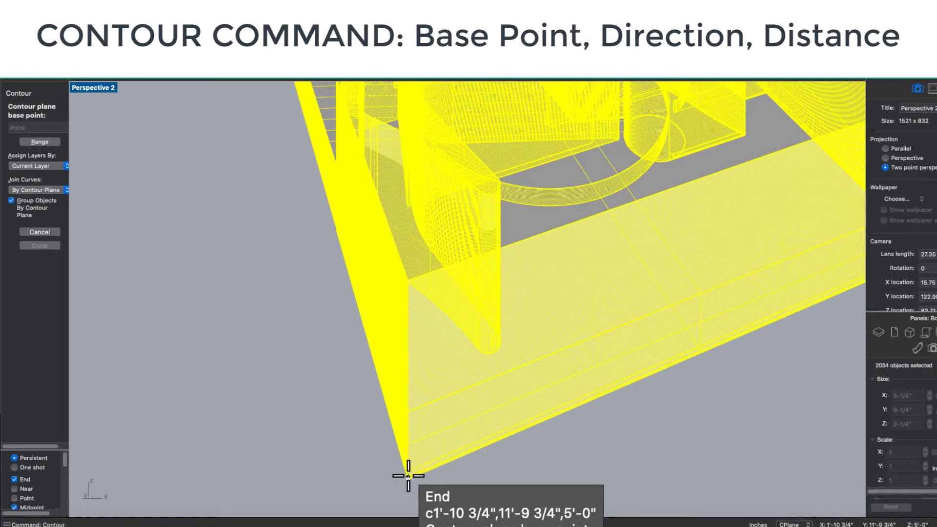
{"action": "scroll", "coordinate": [408, 480], "scroll_direction": "up", "scroll_amount": 5}
{"action": "scroll", "coordinate": [408, 480], "scroll_direction": "down", "scroll_amount": 4}
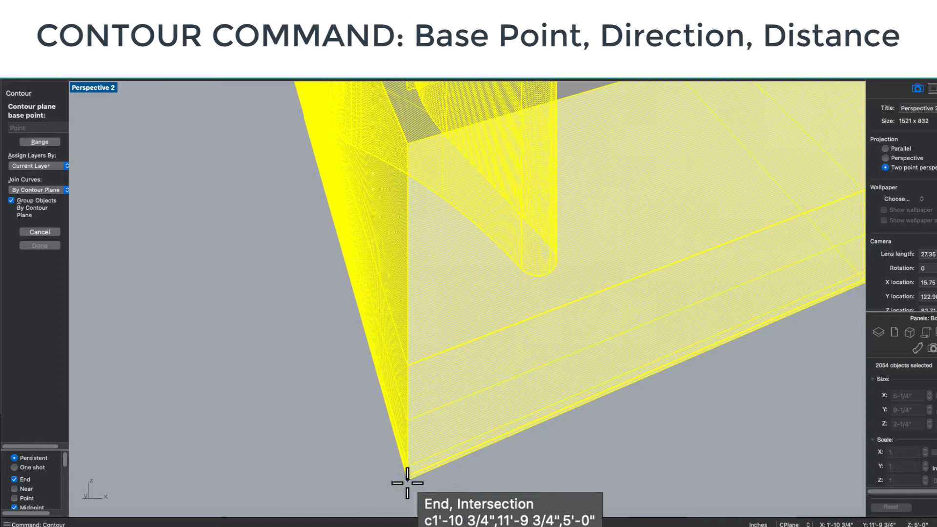
{"action": "left_click", "coordinate": [408, 480]}
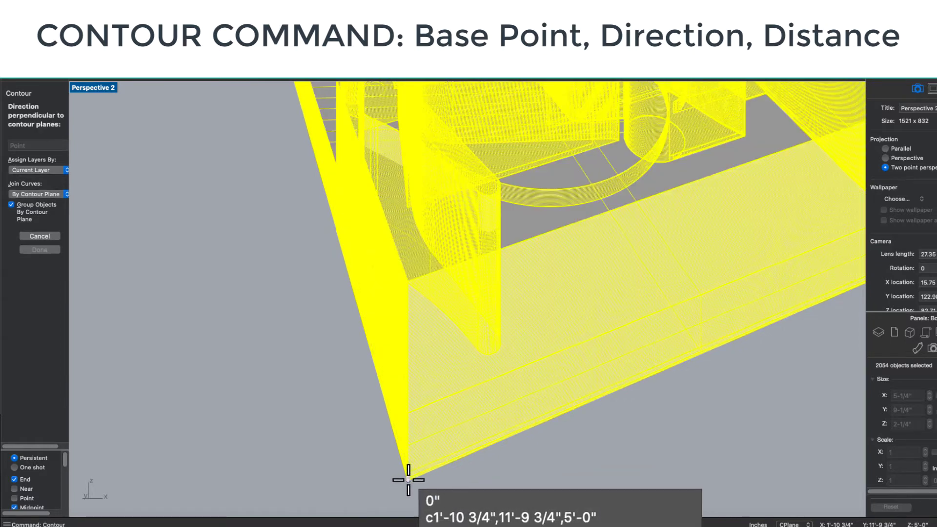
{"action": "left_click", "coordinate": [227, 72]}
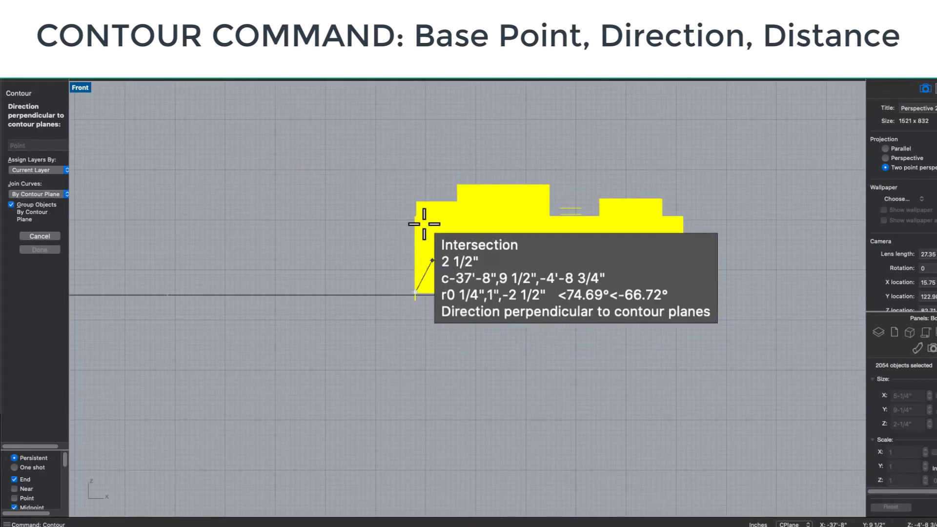
{"action": "left_click", "coordinate": [409, 144]}
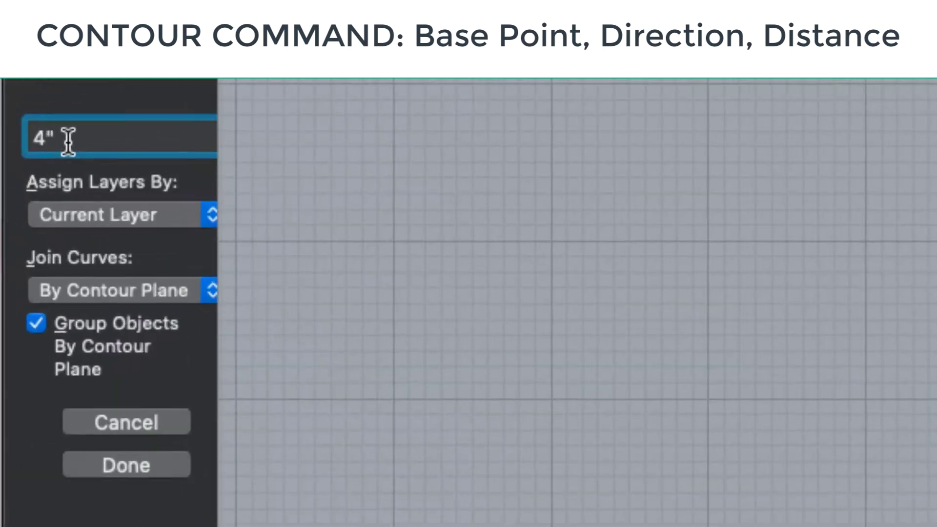
{"action": "left_click_drag", "start_coordinate": [21, 137], "coordinate": [6, 135]}
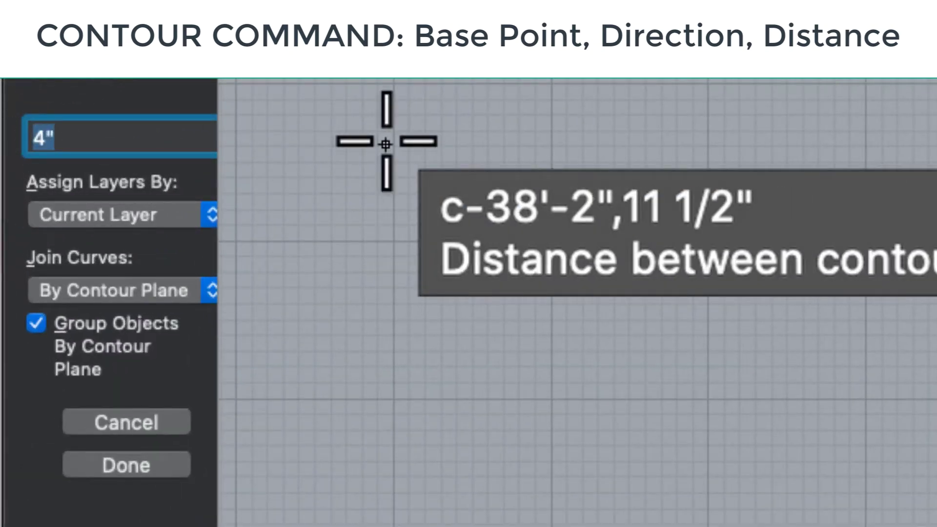
{"action": "type", "text": "1/"}
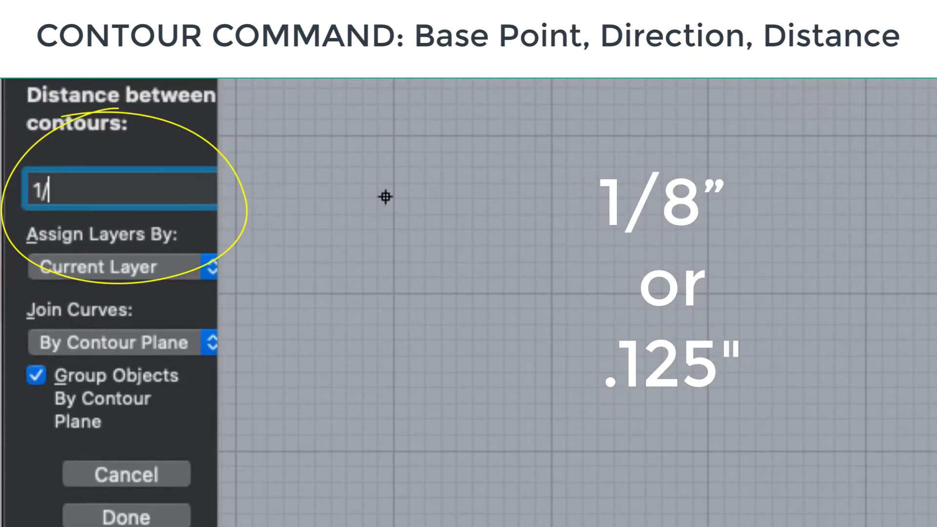
{"action": "type", "text": "8\""}
{"action": "key", "text": "BackSpace"}
{"action": "key", "text": "BackSpace"}
{"action": "key", "text": "BackSpace"}
{"action": "key", "text": "BackSpace"}
{"action": "key", "text": "Escape"}
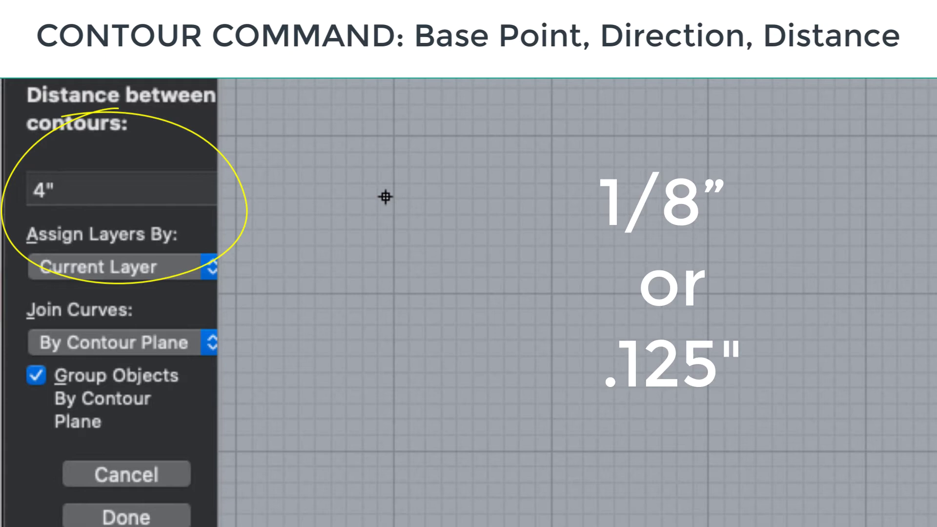
- Set the distance between contours to .125 and generate the contours
{"action": "type", "text": "125"}
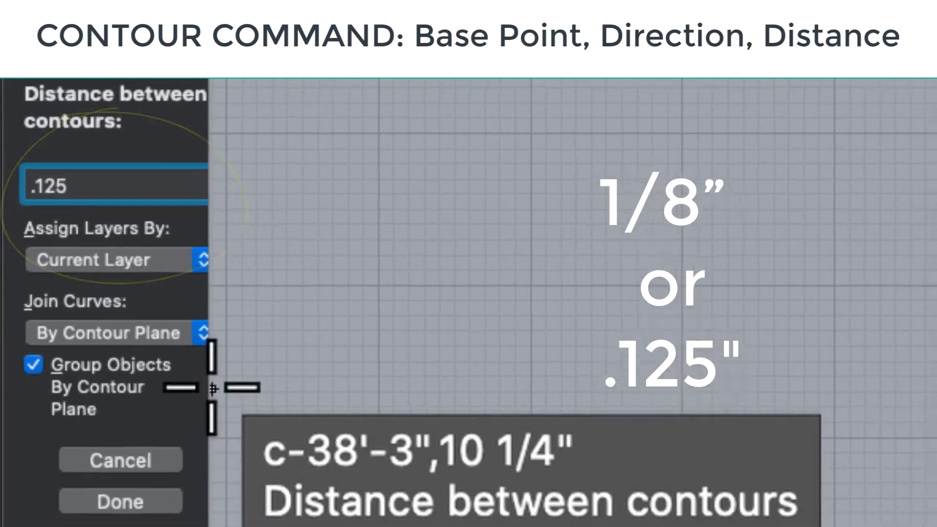
{"action": "key", "text": "Return"}
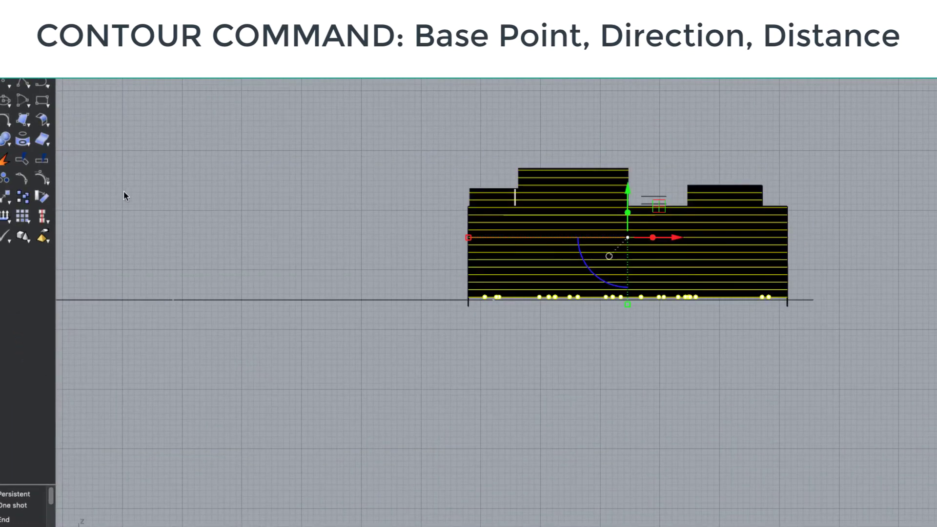
- Move the generated contours horizontally until they sit clear beside the original model, and deselect them
{"action": "left_click_drag", "start_coordinate": [673, 239], "coordinate": [345, 235]}
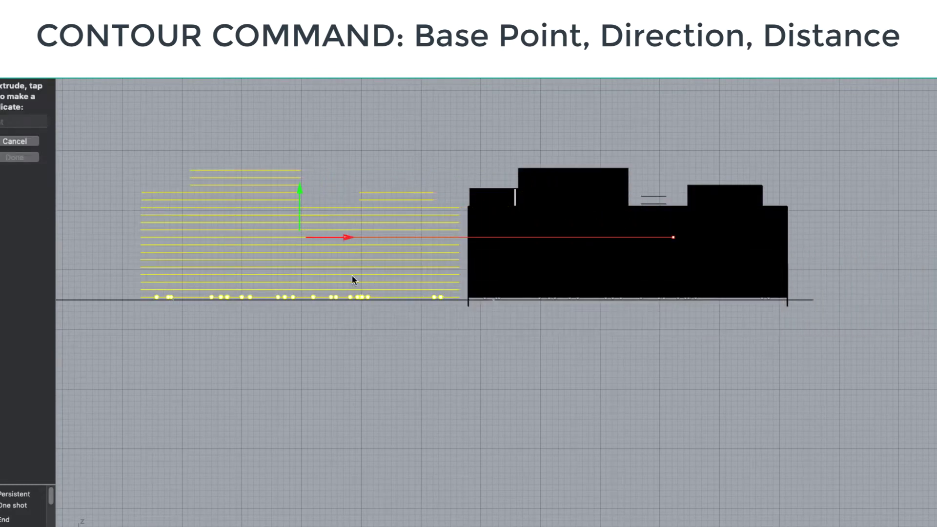
{"action": "left_click", "coordinate": [367, 358]}
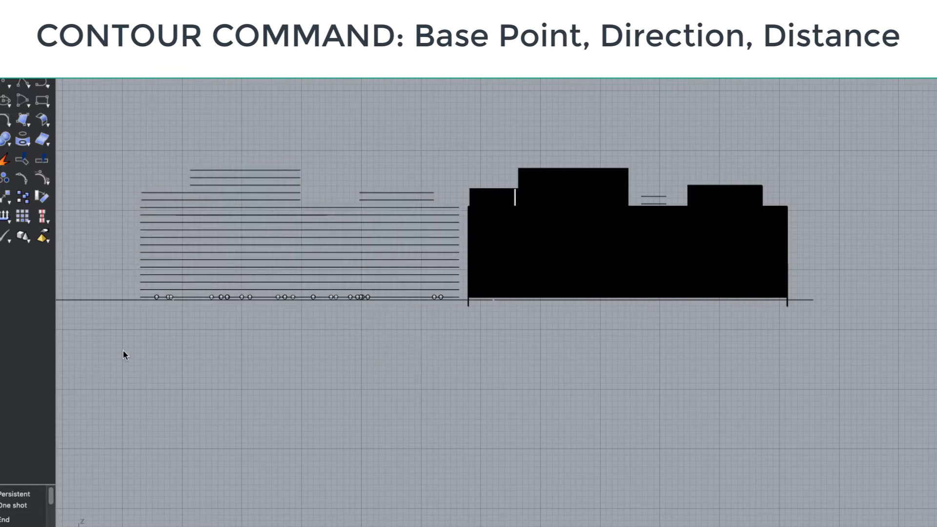
- Delete the bottom contour from the moved contour set
{"action": "left_click_drag", "start_coordinate": [195, 311], "coordinate": [466, 297]}
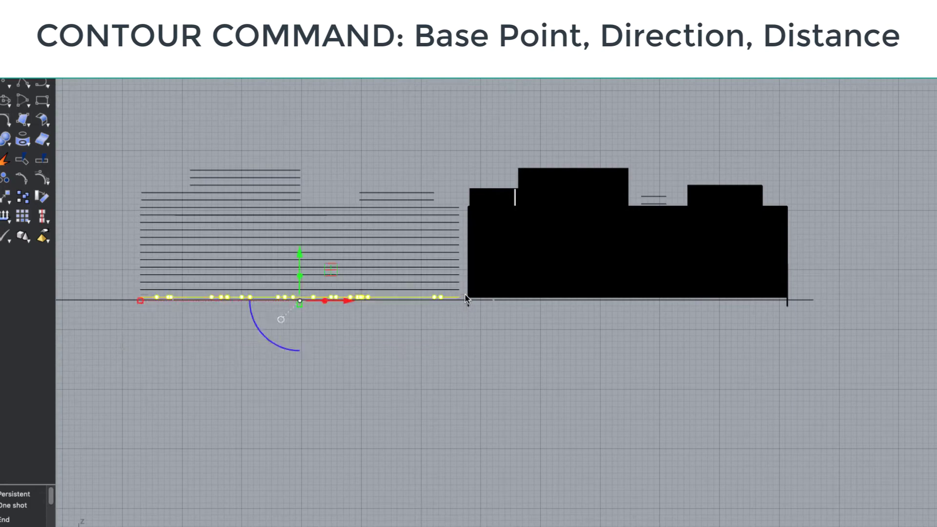
{"action": "key", "text": "Delete"}
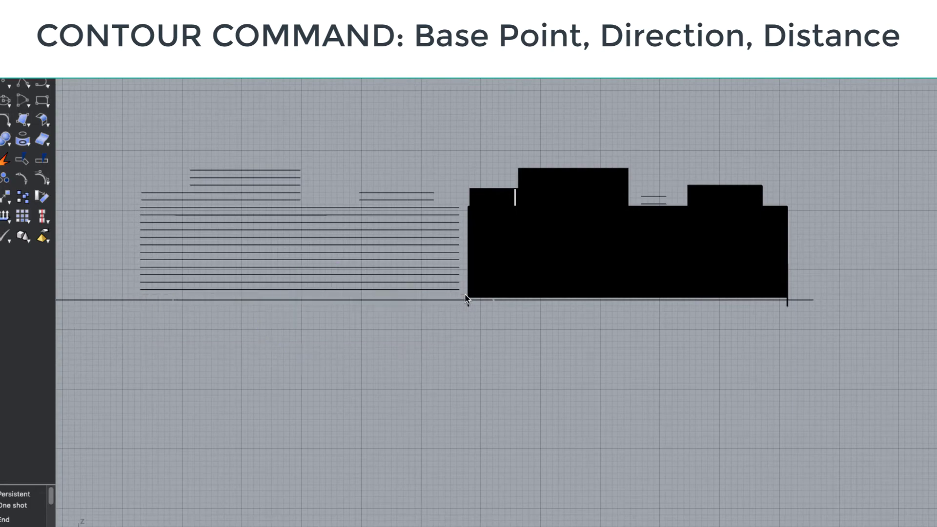
{"action": "scroll", "coordinate": [469, 302], "scroll_direction": "down", "scroll_amount": 6}
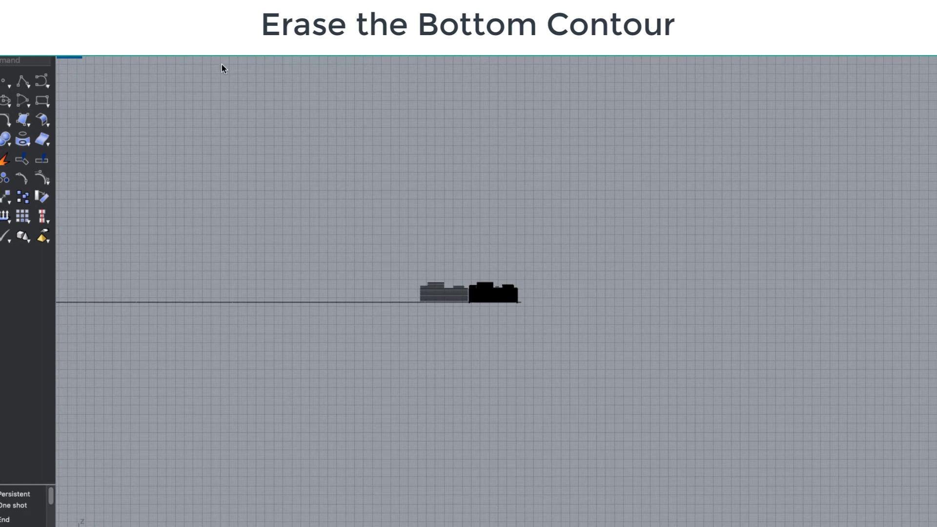
- Undo the deletion of the bottom contour
{"action": "key", "text": "super+z"}
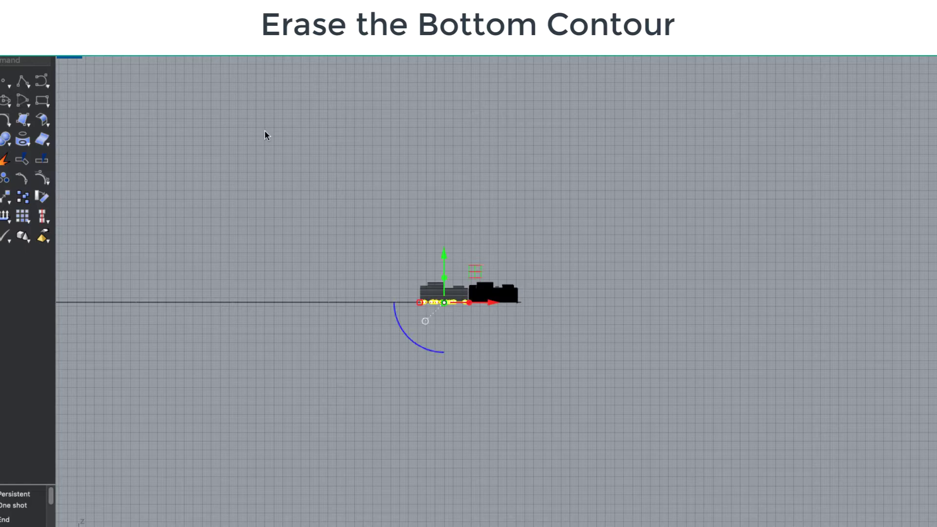
{"action": "scroll", "coordinate": [397, 217], "scroll_direction": "up", "scroll_amount": 4}
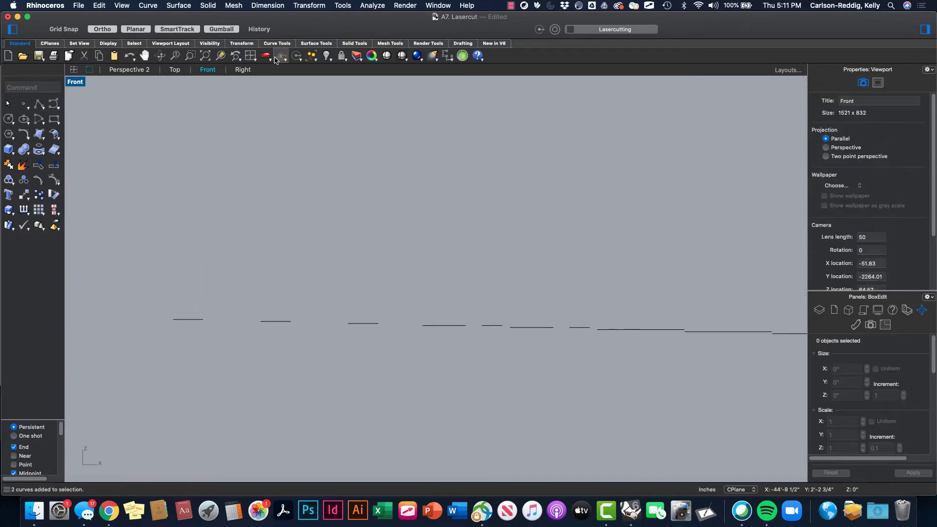
- Examine the laid-out contours in the Top view for overlapping and surplus lines that need cleanup before laser cutting
{"action": "left_click", "coordinate": [174, 71]}
{"action": "scroll", "coordinate": [376, 236], "scroll_direction": "down", "scroll_amount": 3}
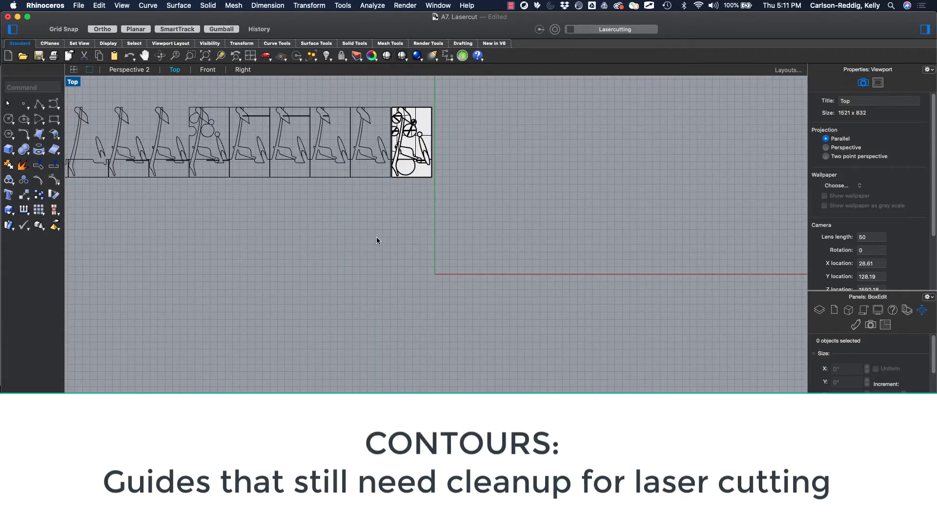
{"action": "right_click_drag", "start_coordinate": [377, 237], "coordinate": [471, 337]}
{"action": "scroll", "coordinate": [347, 292], "scroll_direction": "up", "scroll_amount": 10}
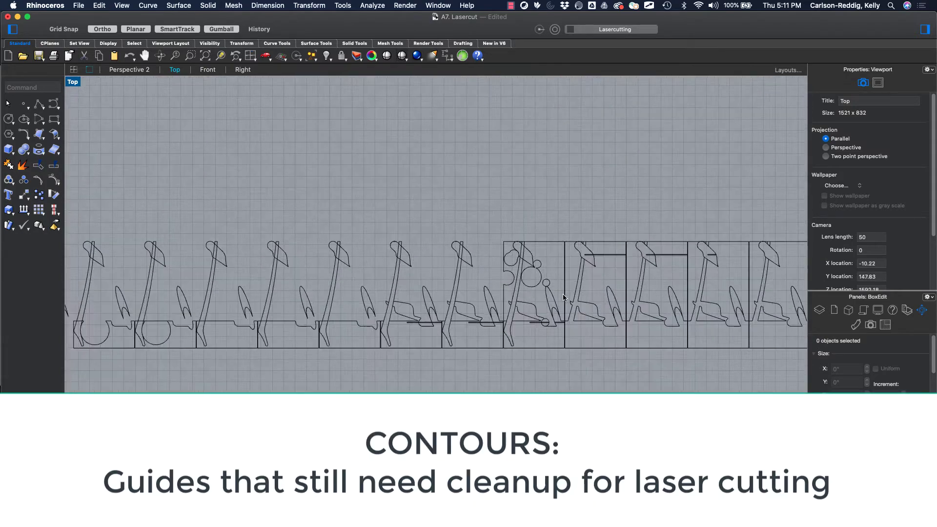
{"action": "scroll", "coordinate": [523, 327], "scroll_direction": "up", "scroll_amount": 6}
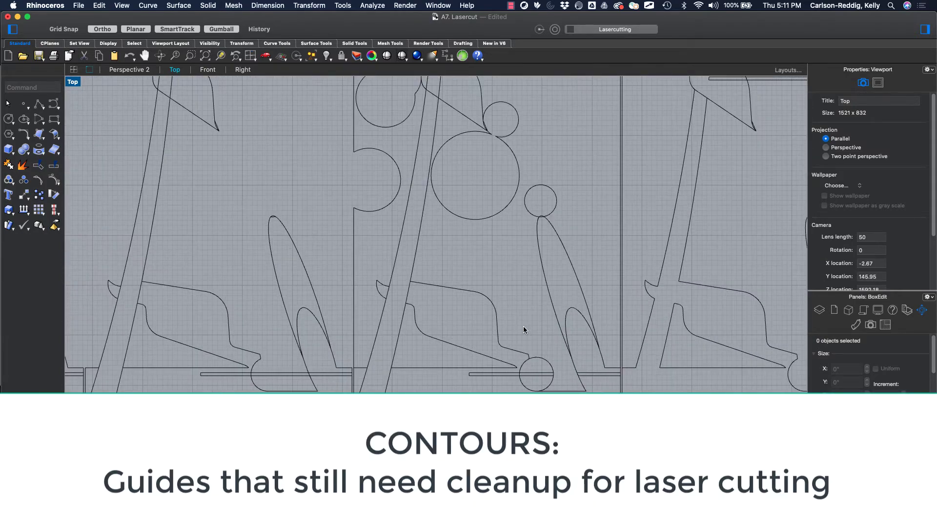
{"action": "scroll", "coordinate": [378, 347], "scroll_direction": "down", "scroll_amount": 5}
{"action": "scroll", "coordinate": [356, 347], "scroll_direction": "up", "scroll_amount": 7}
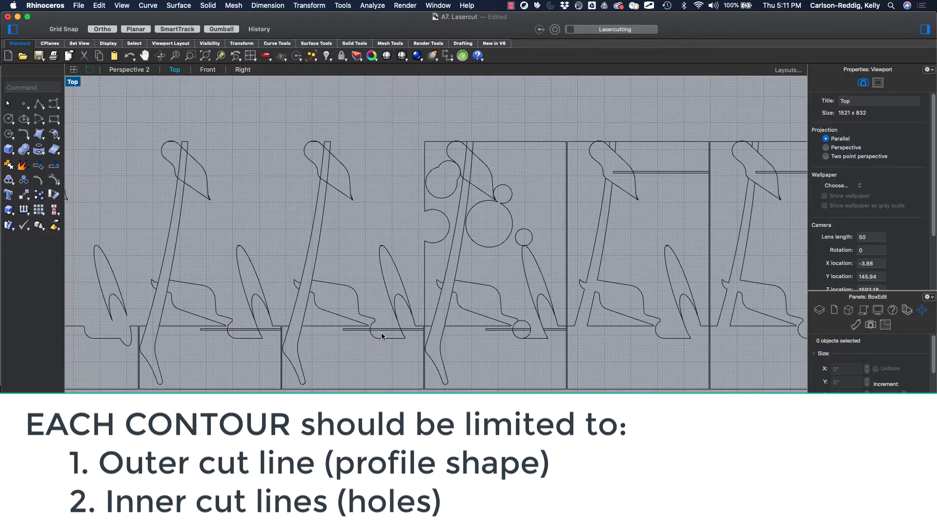
{"action": "scroll", "coordinate": [382, 332], "scroll_direction": "up", "scroll_amount": 3}
- Inspect the overlapping curves at the rounded upper end of one contour, selecting its group and the closed curve there
{"action": "left_click", "coordinate": [383, 323]}
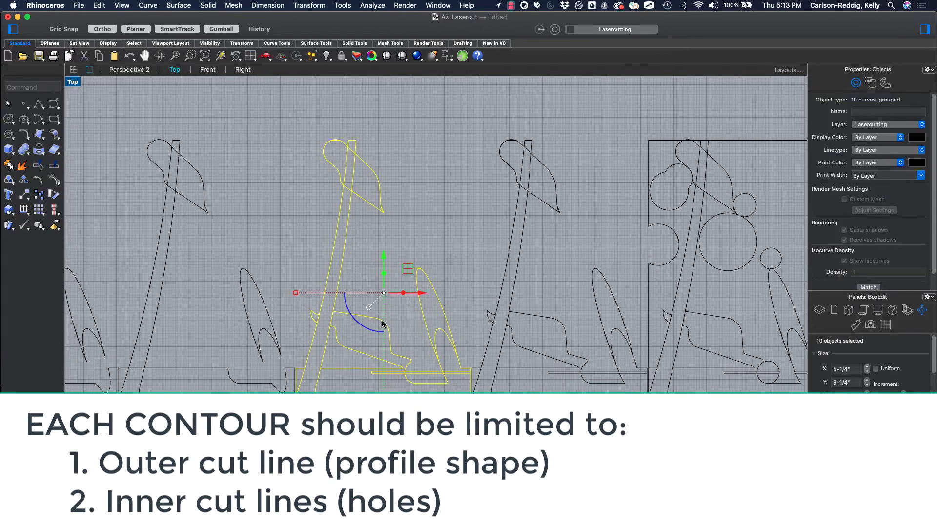
{"action": "scroll", "coordinate": [313, 116], "scroll_direction": "up", "scroll_amount": 3}
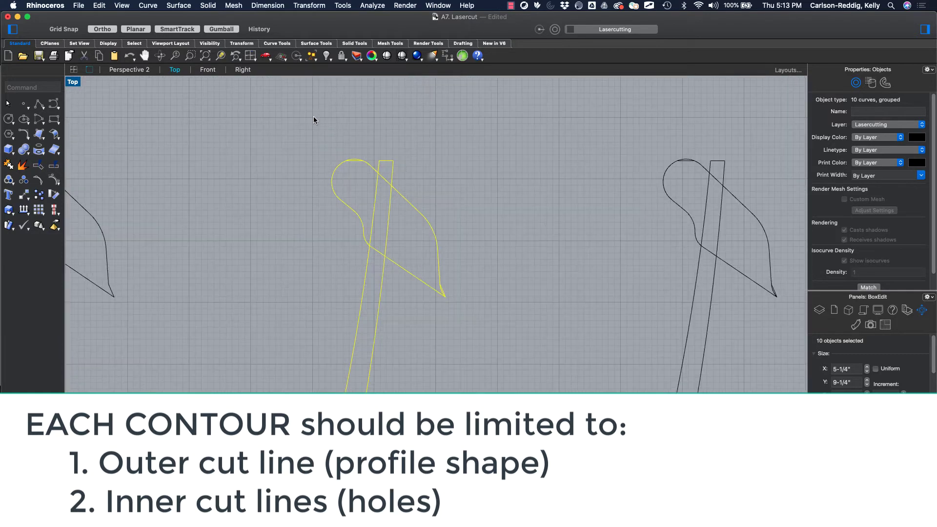
{"action": "scroll", "coordinate": [356, 167], "scroll_direction": "up", "scroll_amount": 3}
{"action": "left_click", "coordinate": [355, 163]}
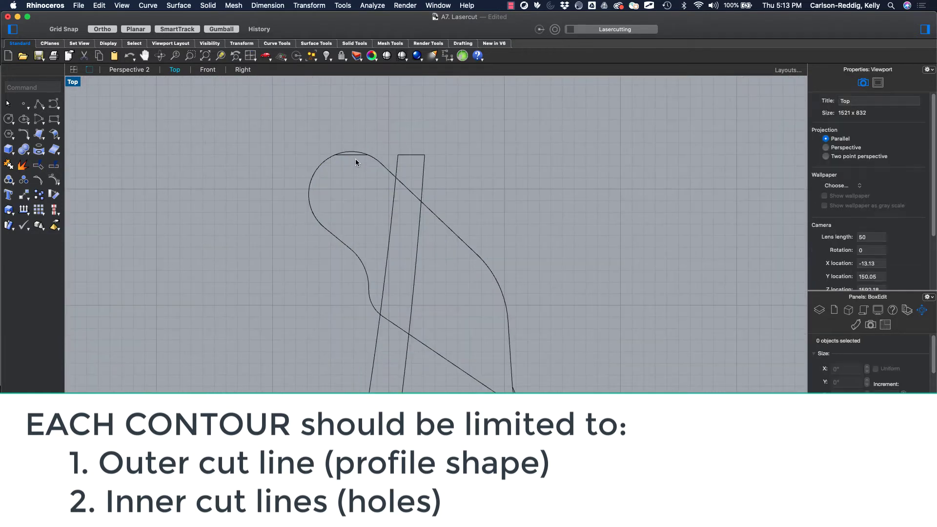
{"action": "left_click", "coordinate": [356, 155]}
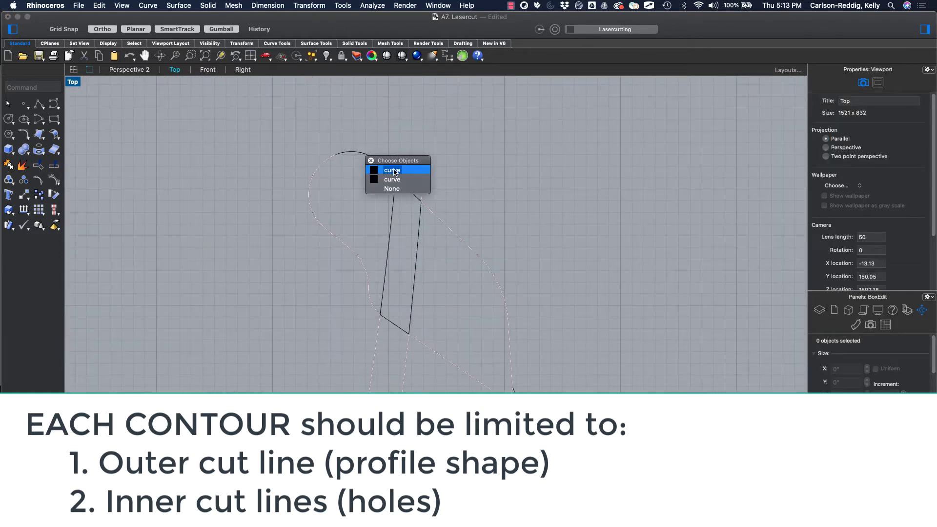
{"action": "left_click", "coordinate": [347, 151]}
{"action": "left_click", "coordinate": [349, 154]}
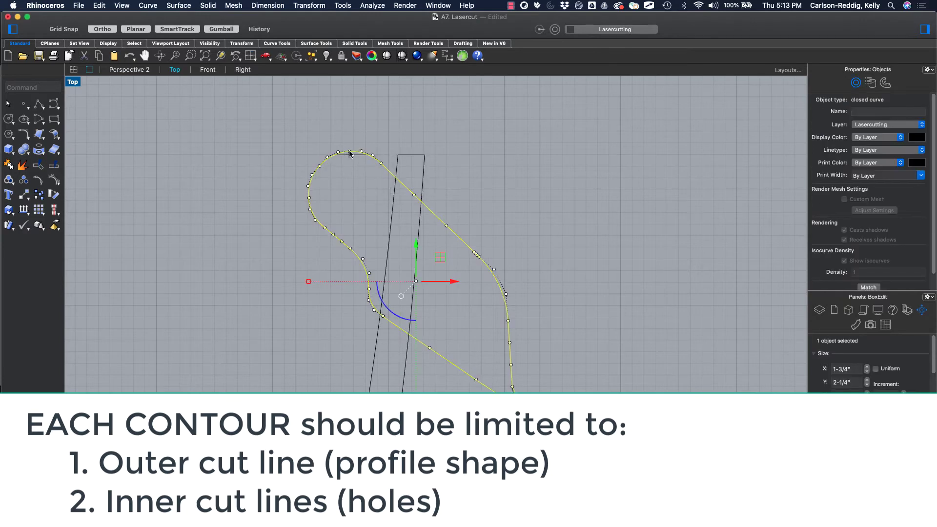
{"action": "key", "text": "Escape"}
{"action": "scroll", "coordinate": [360, 163], "scroll_direction": "down", "scroll_amount": 3}
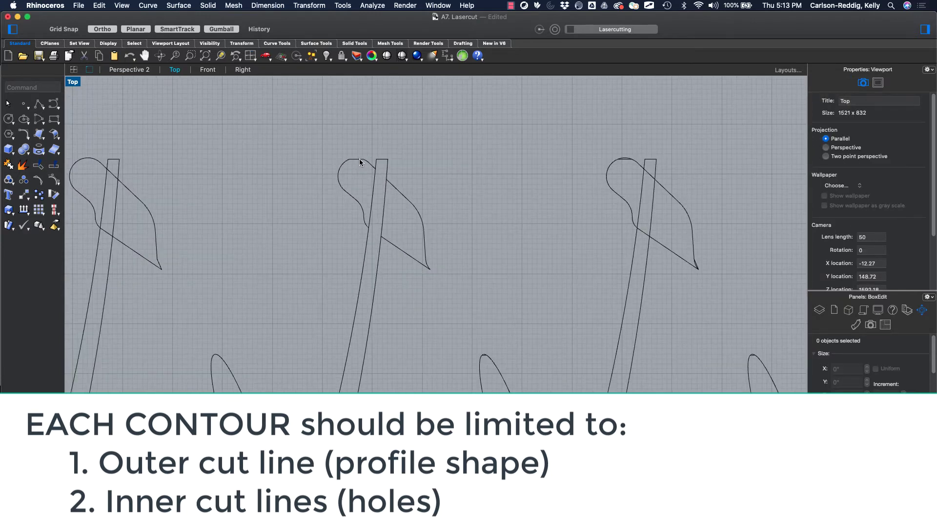
- Try to trim a curve crossing the middle contour's long narrow strip, using the strip's short upper edge as the cutting object
{"action": "left_click_drag", "start_coordinate": [446, 295], "coordinate": [446, 296]}
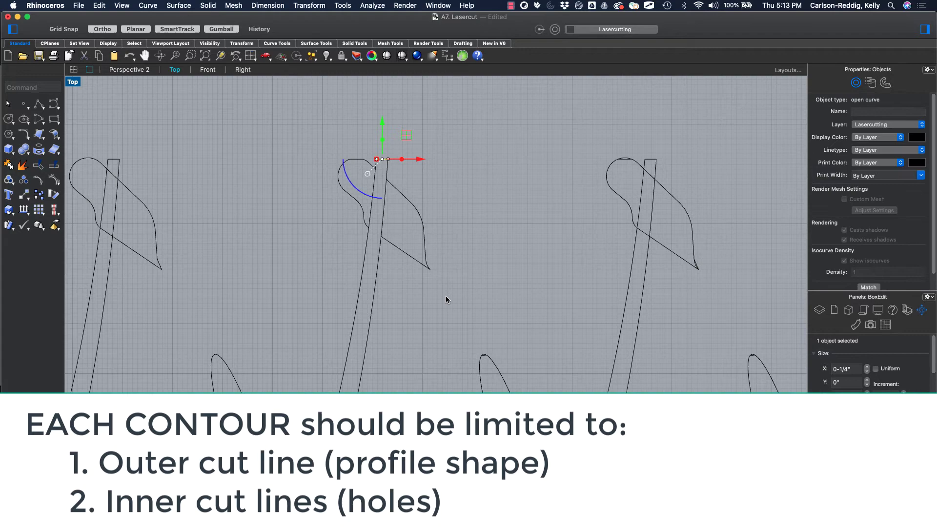
{"action": "type", "text": "Trim"}
{"action": "key", "text": "Return"}
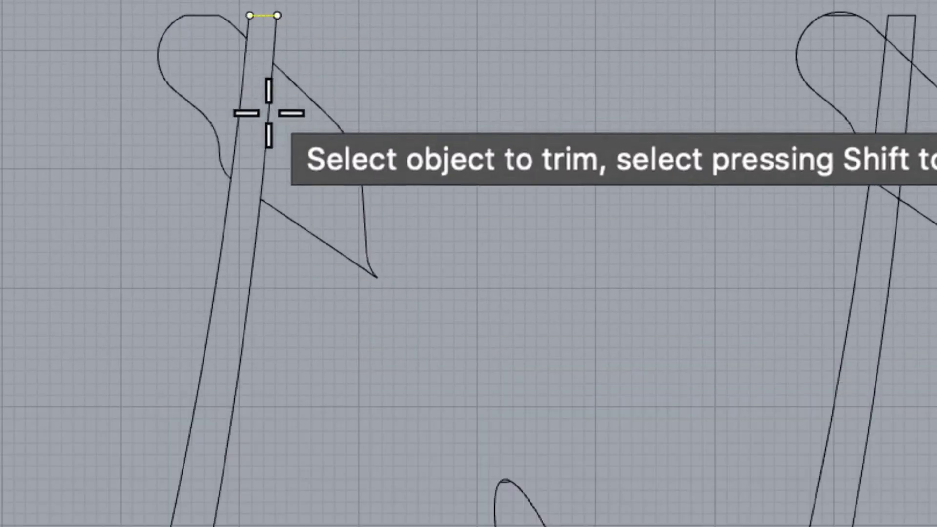
{"action": "left_click", "coordinate": [267, 113]}
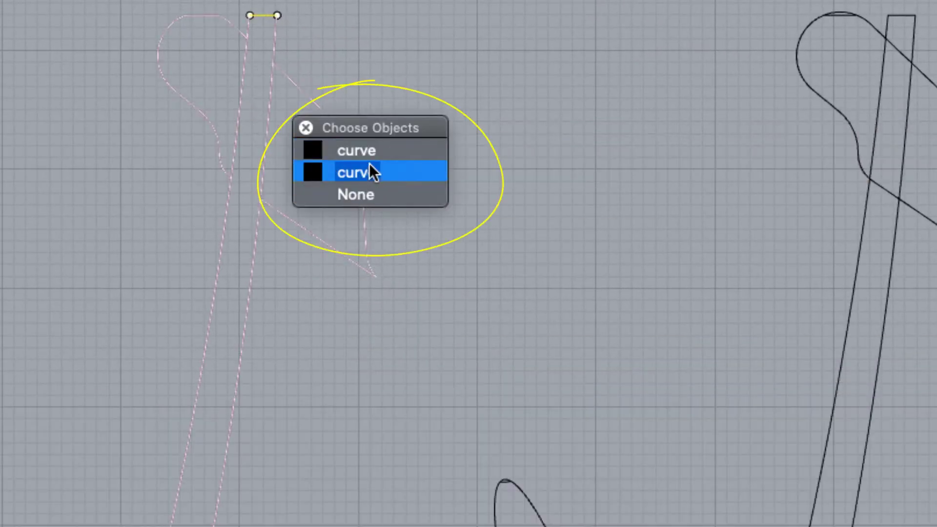
{"action": "left_click", "coordinate": [523, 174]}
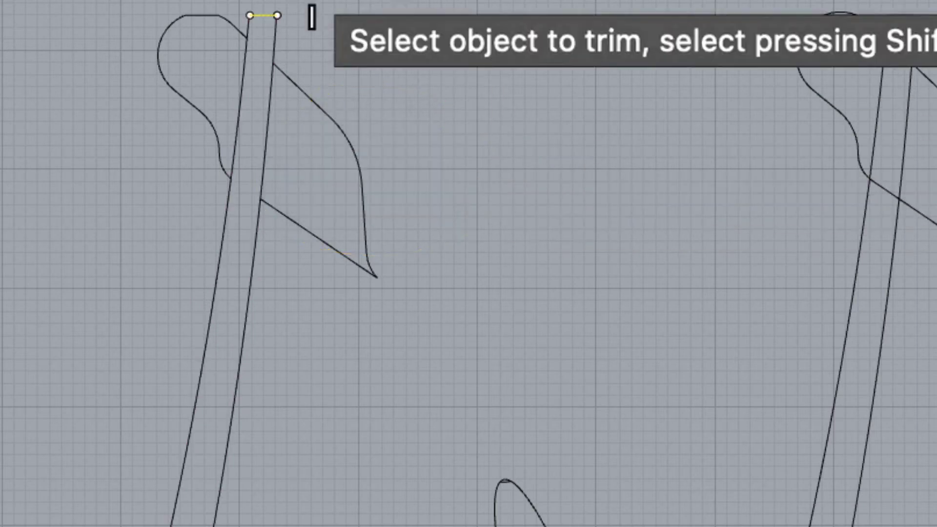
{"action": "left_click_drag", "start_coordinate": [77, 0], "coordinate": [450, 347]}
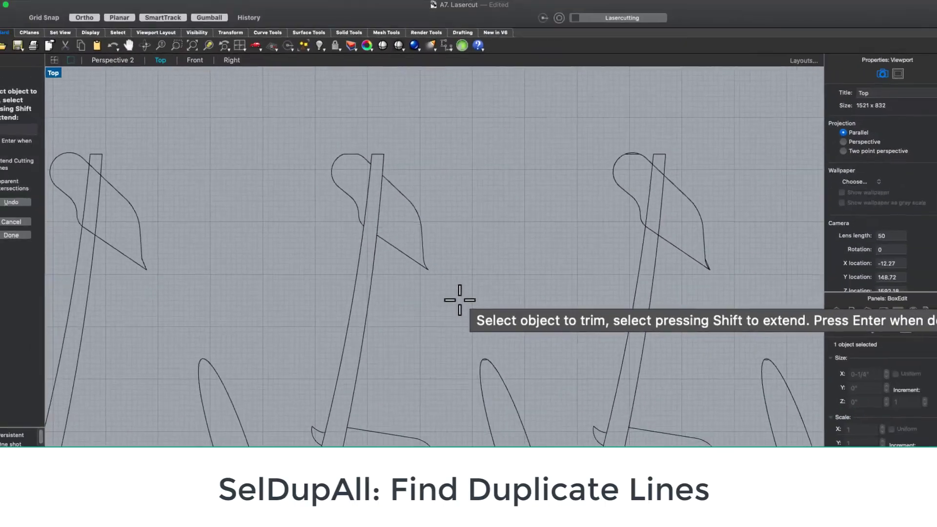
{"action": "key", "text": "Return"}
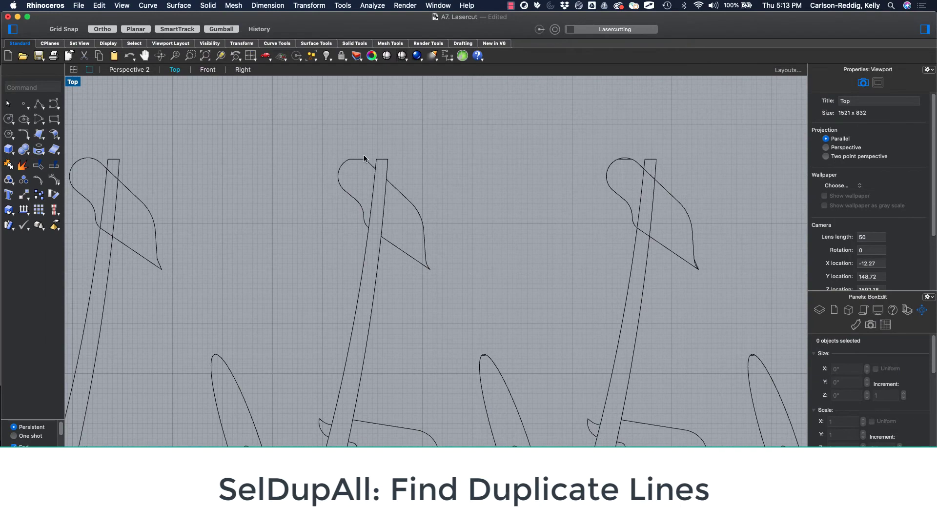
- Trim the narrow strip's two long edges where they run inside the rounded head of the middle contour
{"action": "left_click", "coordinate": [364, 158]}
{"action": "key", "text": "Return"}
{"action": "left_click", "coordinate": [373, 199]}
{"action": "left_click", "coordinate": [383, 208]}
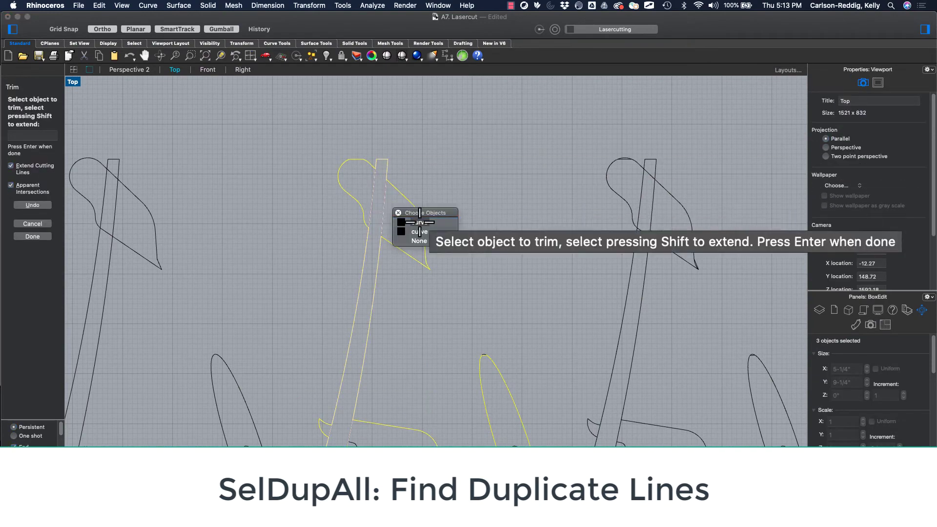
{"action": "left_click", "coordinate": [420, 222]}
- Trim the strip segment crossing the body outline lower on the same contour and finish trimming
{"action": "scroll", "coordinate": [402, 222], "scroll_direction": "down", "scroll_amount": 6}
{"action": "scroll", "coordinate": [366, 375], "scroll_direction": "up", "scroll_amount": 10}
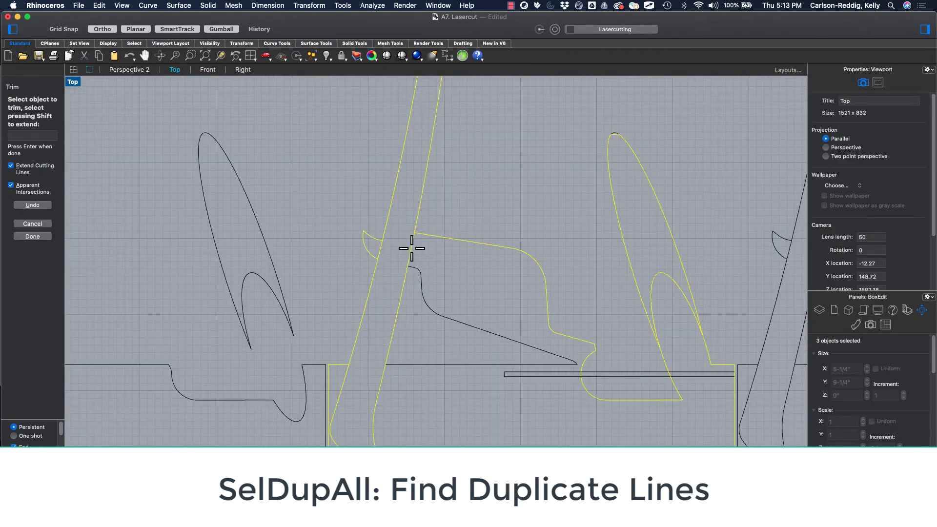
{"action": "left_click", "coordinate": [412, 248]}
{"action": "key", "text": "Return"}
{"action": "mouse_move", "coordinate": [339, 183]}
{"action": "left_mouse_down"}
{"action": "mouse_move", "coordinate": [486, 320]}
{"action": "mouse_move", "coordinate": [542, 344]}
{"action": "left_mouse_up"}
{"action": "left_click_drag", "start_coordinate": [574, 240], "coordinate": [472, 289]}
{"action": "scroll", "coordinate": [414, 247], "scroll_direction": "up", "scroll_amount": 4}
{"action": "scroll", "coordinate": [417, 242], "scroll_direction": "down", "scroll_amount": 15}
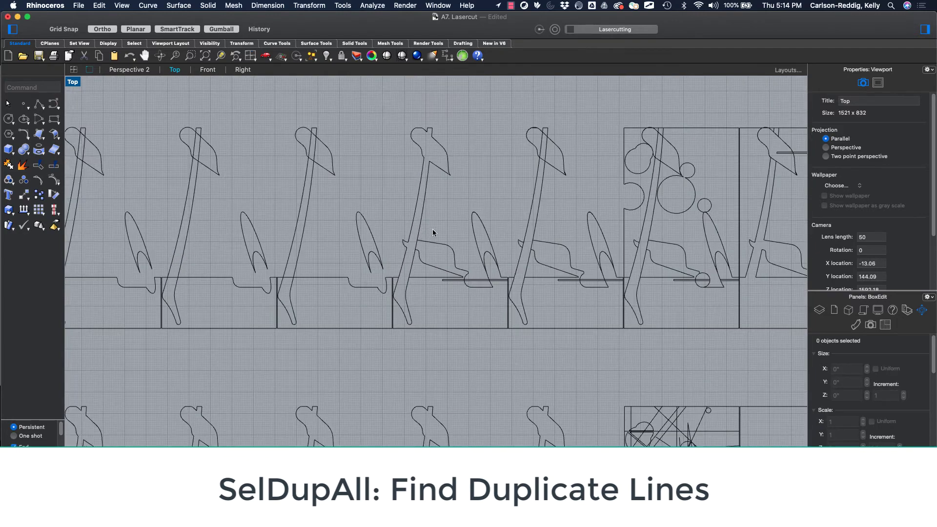
- Inspect the overlapping closed curves around the contour's pointed oval, selecting the oval and the full contour outline
{"action": "right_click_drag", "start_coordinate": [432, 230], "coordinate": [406, 222]}
{"action": "left_click", "coordinate": [389, 237]}
{"action": "left_click", "coordinate": [461, 234]}
{"action": "left_click", "coordinate": [498, 256]}
{"action": "scroll", "coordinate": [498, 255], "scroll_direction": "up", "scroll_amount": 6}
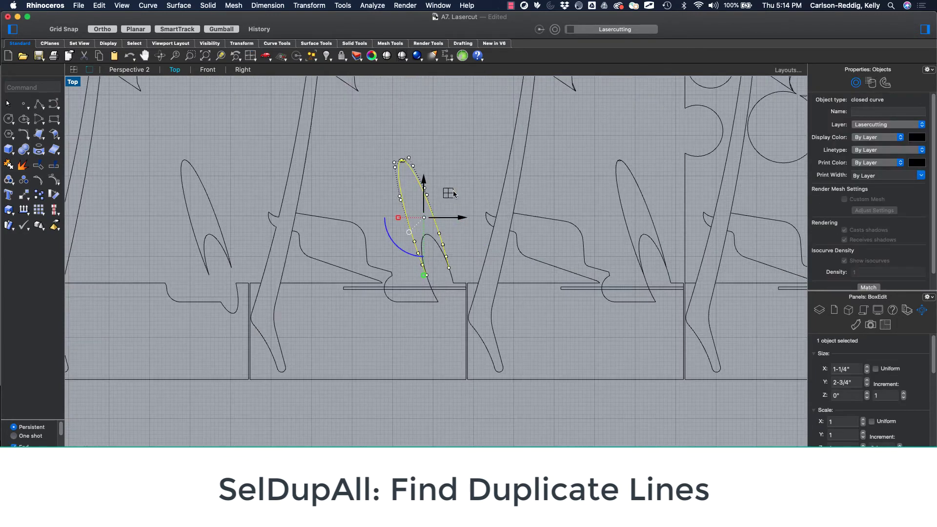
{"action": "left_click", "coordinate": [430, 210]}
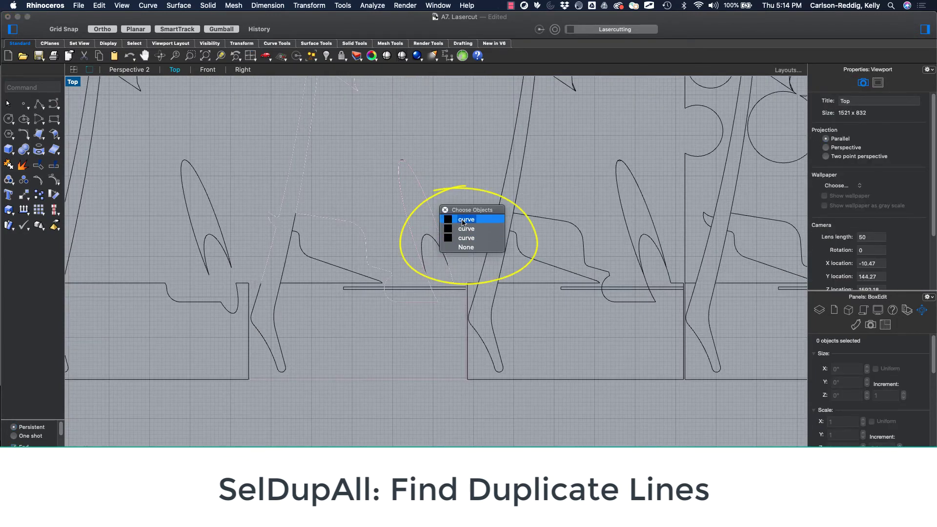
{"action": "left_click", "coordinate": [461, 219]}
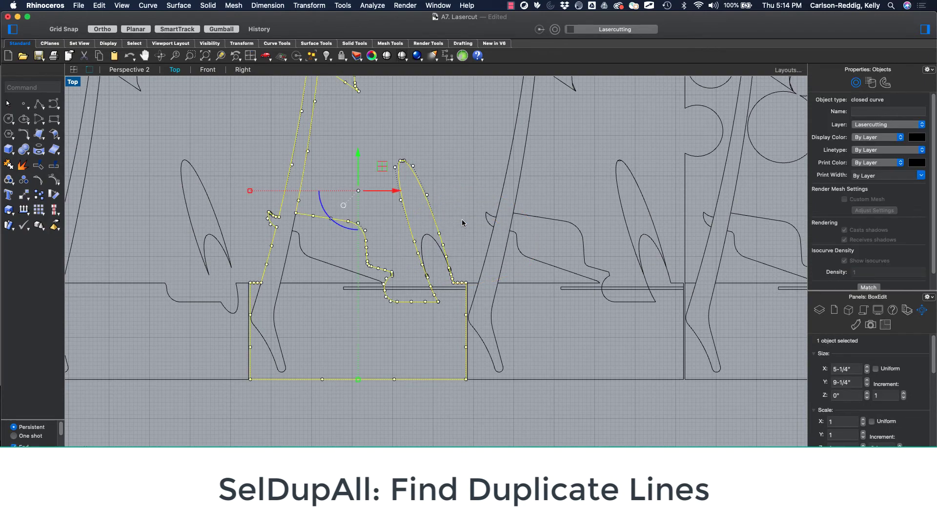
- Delete the long open leg-shaped curve that crosses the contour's body and base
{"action": "scroll", "coordinate": [326, 295], "scroll_direction": "up", "scroll_amount": 4}
{"action": "left_click", "coordinate": [259, 257]}
{"action": "left_click", "coordinate": [247, 301]}
{"action": "left_click", "coordinate": [248, 303]}
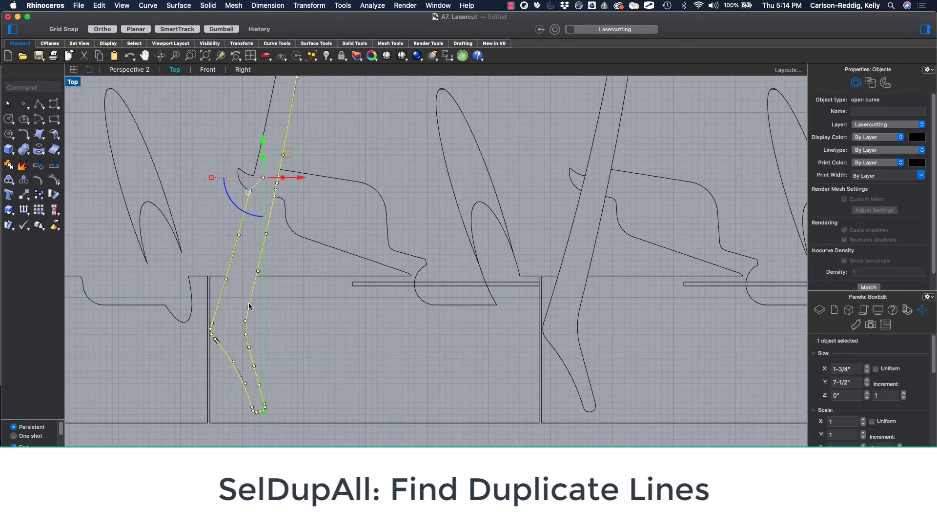
{"action": "key", "text": "Delete"}
- Inspect the thin horizontal rectangle and the overlapping curves of the small loop above it
{"action": "scroll", "coordinate": [249, 303], "scroll_direction": "down", "scroll_amount": 10}
{"action": "scroll", "coordinate": [297, 298], "scroll_direction": "up", "scroll_amount": 6}
{"action": "left_click", "coordinate": [295, 296]}
{"action": "scroll", "coordinate": [294, 296], "scroll_direction": "up", "scroll_amount": 2}
{"action": "scroll", "coordinate": [295, 297], "scroll_direction": "up", "scroll_amount": 3}
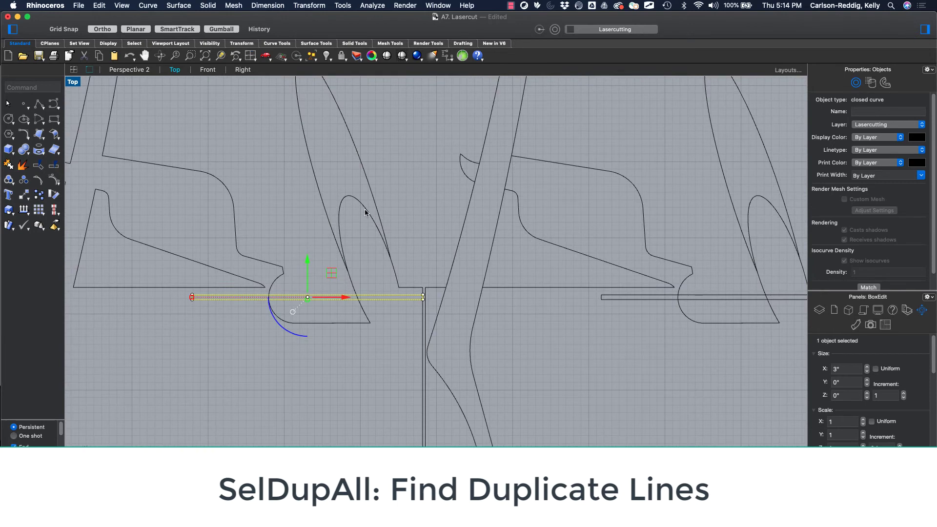
{"action": "left_click", "coordinate": [365, 212]}
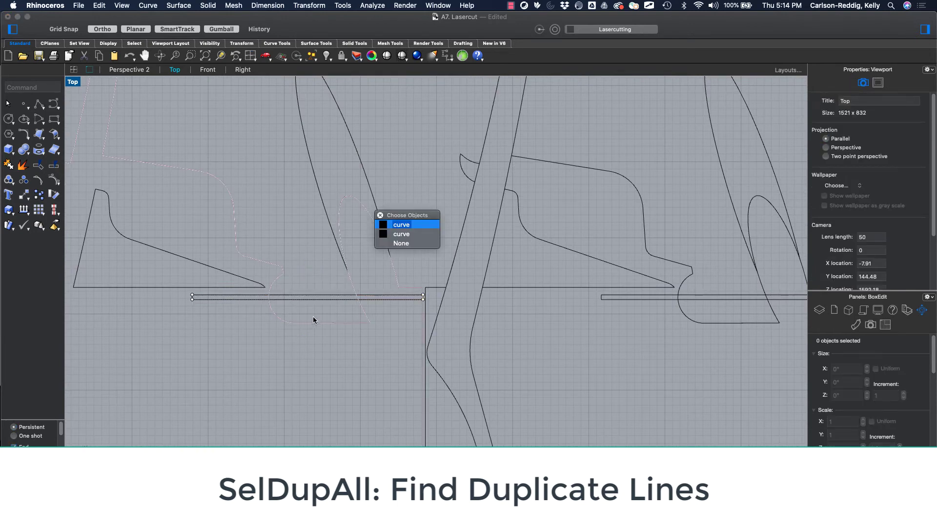
{"action": "left_click", "coordinate": [370, 188]}
{"action": "left_click", "coordinate": [350, 300]}
- Trim the thin horizontal rectangle's parts that extend beyond both sides of the rounded notch profile
{"action": "left_click_drag", "start_coordinate": [391, 366], "coordinate": [218, 215]}
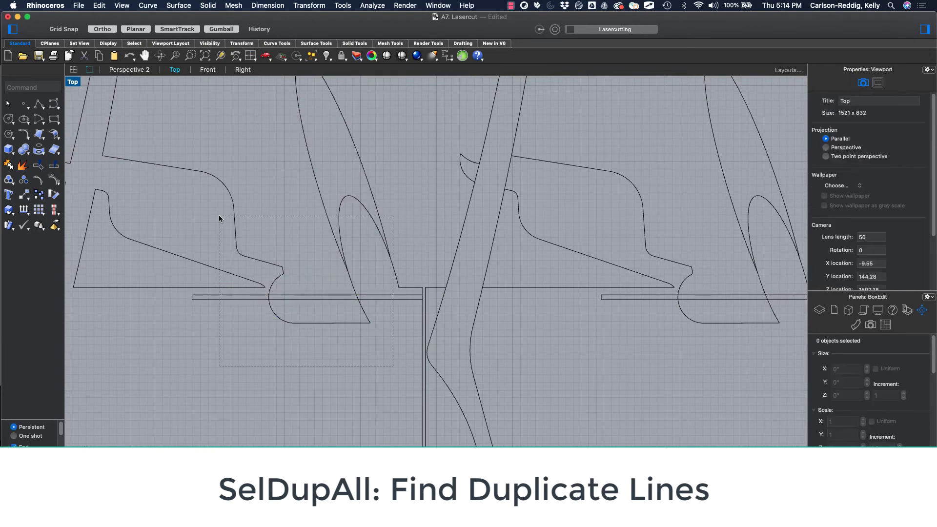
{"action": "type", "text": "tr"}
{"action": "key", "text": "Return"}
{"action": "scroll", "coordinate": [283, 313], "scroll_direction": "up", "scroll_amount": 6}
{"action": "left_click", "coordinate": [246, 279]}
{"action": "left_click", "coordinate": [450, 287]}
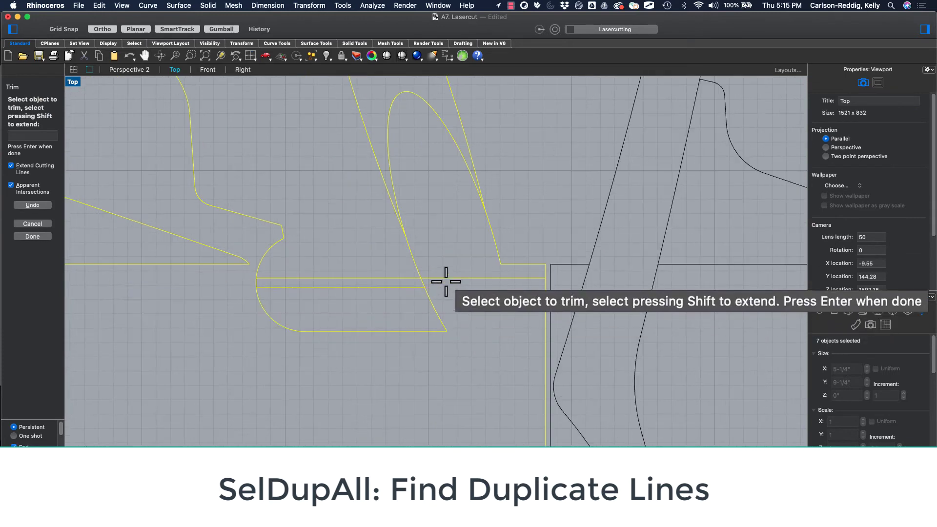
{"action": "left_click", "coordinate": [445, 280]}
{"action": "scroll", "coordinate": [428, 279], "scroll_direction": "up", "scroll_amount": 8}
{"action": "left_click", "coordinate": [414, 285]}
{"action": "left_click", "coordinate": [450, 300]}
{"action": "scroll", "coordinate": [465, 311], "scroll_direction": "down", "scroll_amount": 4}
{"action": "scroll", "coordinate": [466, 310], "scroll_direction": "down", "scroll_amount": 4}
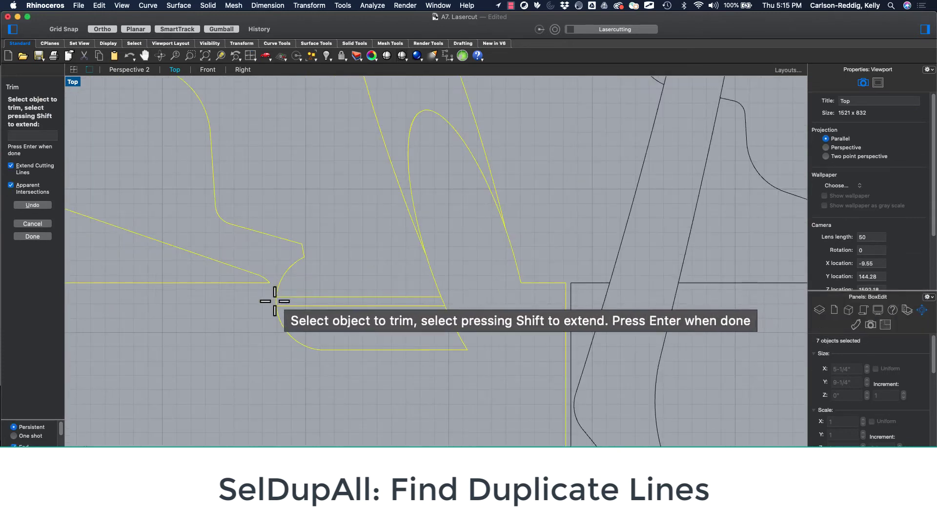
- Trim the notch profile's short arc between the thin rectangle's two remaining lines
{"action": "left_click", "coordinate": [275, 301]}
{"action": "left_click", "coordinate": [316, 315]}
{"action": "left_click", "coordinate": [276, 301]}
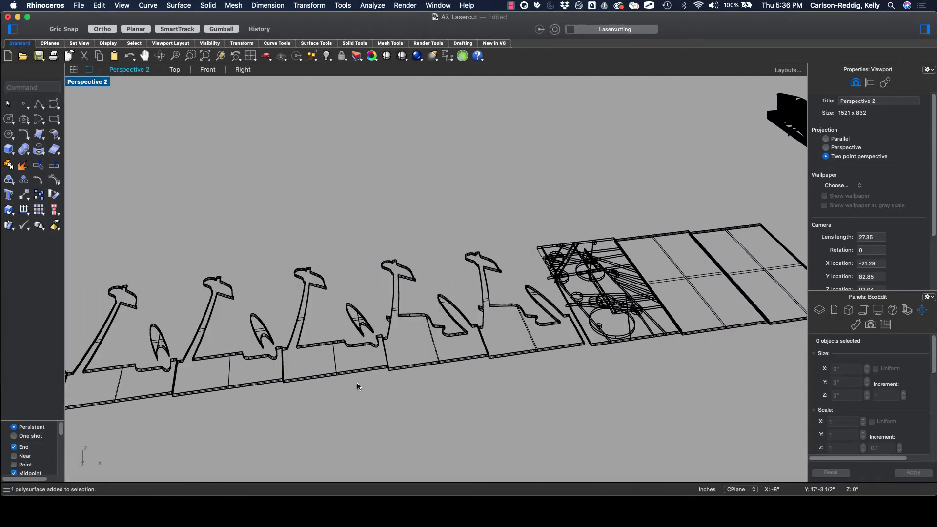
- Move the contour with the separate pointed oval by its lower front corner onto the neighbouring contour to stack them
{"action": "scroll", "coordinate": [328, 364], "scroll_direction": "up", "scroll_amount": 2}
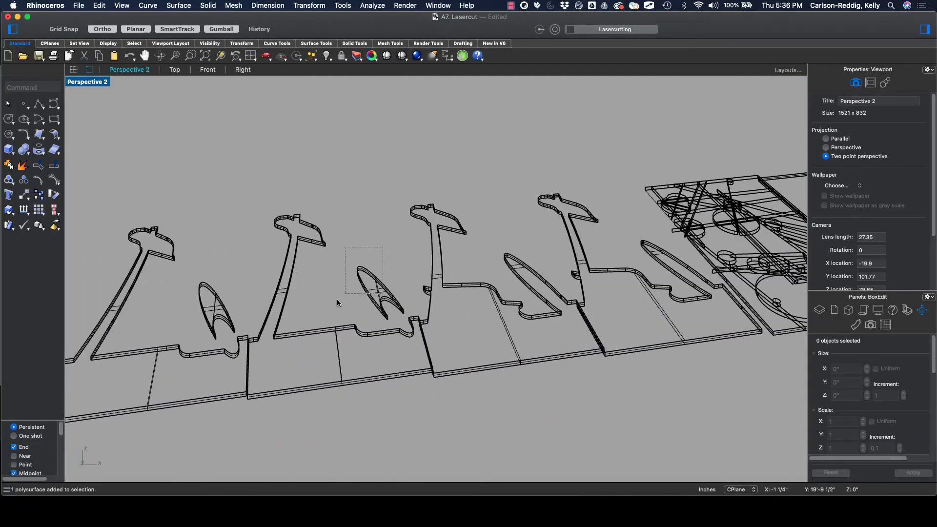
{"action": "left_click_drag", "start_coordinate": [293, 375], "coordinate": [293, 375]}
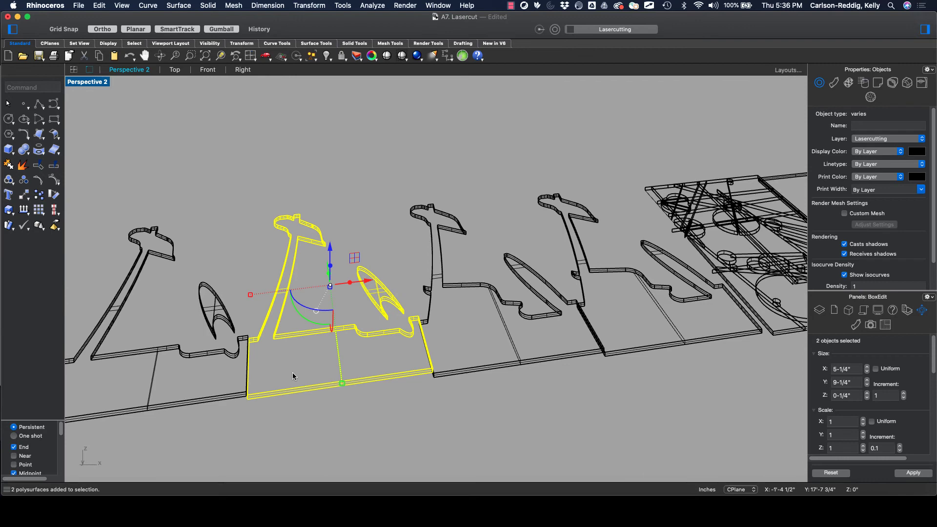
{"action": "type", "text": "m"}
{"action": "key", "text": "Return"}
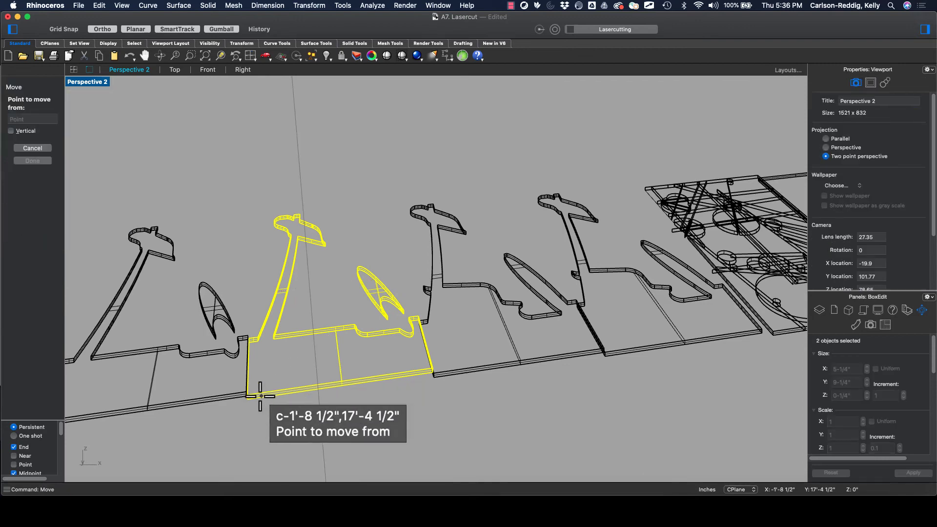
{"action": "left_click", "coordinate": [248, 401]}
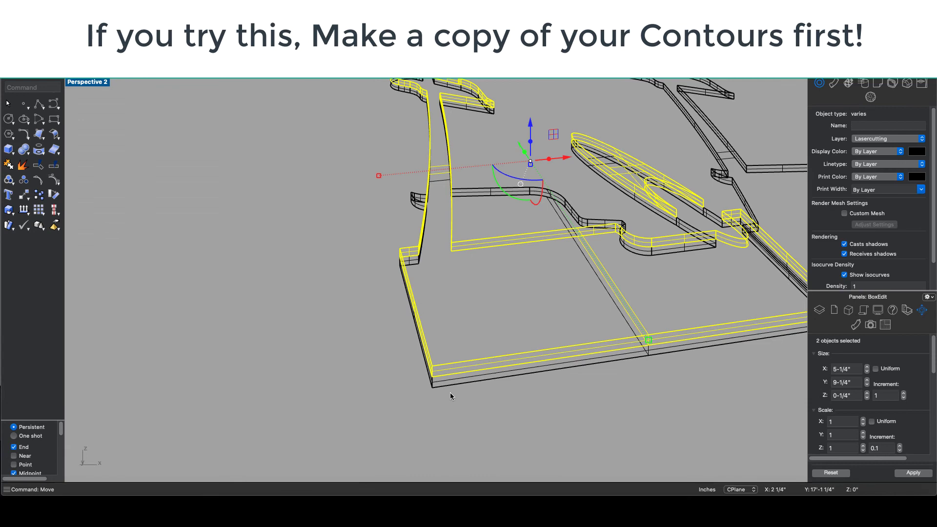
- Deselect the stacked contours and switch the Perspective 2 view from wireframe to a display mode with solid white surfaces
{"action": "scroll", "coordinate": [499, 418], "scroll_direction": "down", "scroll_amount": 10}
{"action": "right_click_drag", "start_coordinate": [523, 424], "coordinate": [500, 421]}
{"action": "scroll", "coordinate": [398, 394], "scroll_direction": "up", "scroll_amount": 10}
{"action": "right_click_drag", "start_coordinate": [397, 392], "coordinate": [410, 393]}
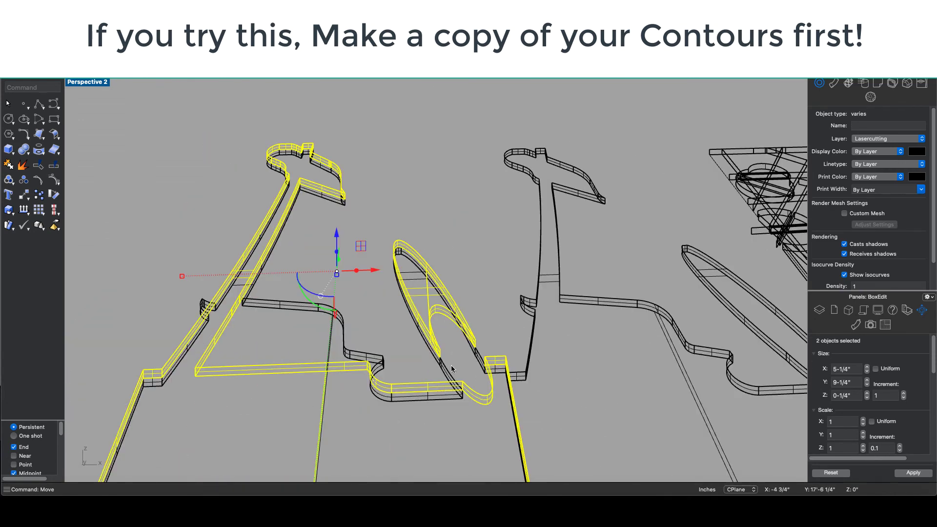
{"action": "right_click", "coordinate": [413, 347]}
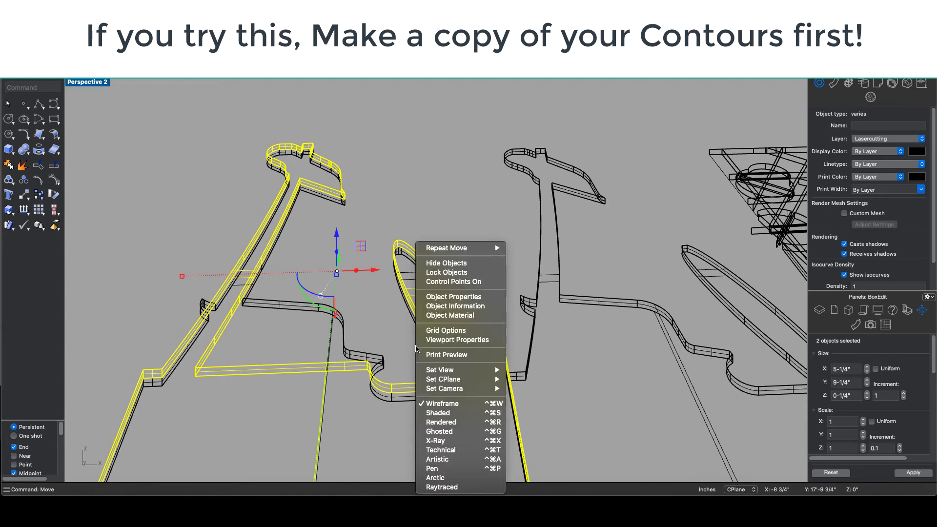
{"action": "left_click", "coordinate": [396, 331]}
{"action": "left_click", "coordinate": [388, 320]}
{"action": "scroll", "coordinate": [388, 318], "scroll_direction": "down", "scroll_amount": 12}
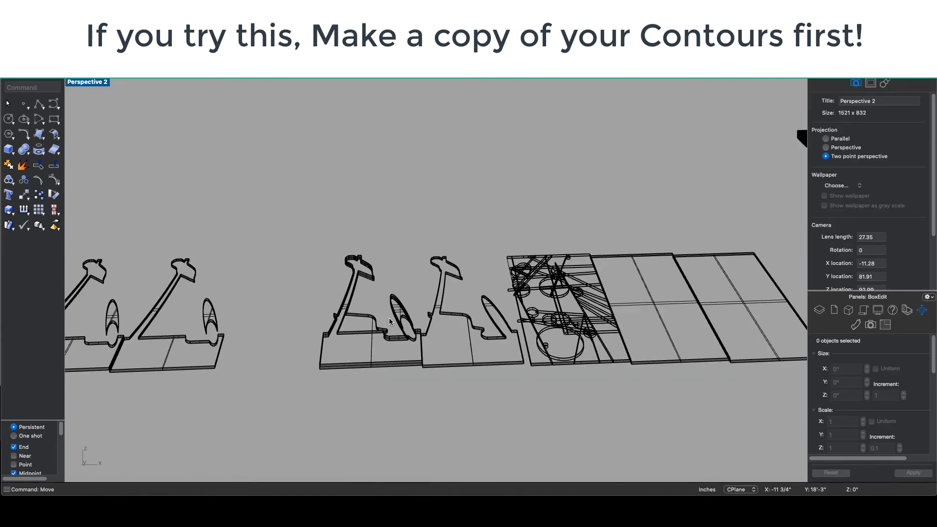
{"action": "right_click", "coordinate": [84, 81]}
{"action": "left_click", "coordinate": [126, 268]}
{"action": "scroll", "coordinate": [348, 341], "scroll_direction": "up", "scroll_amount": 2}
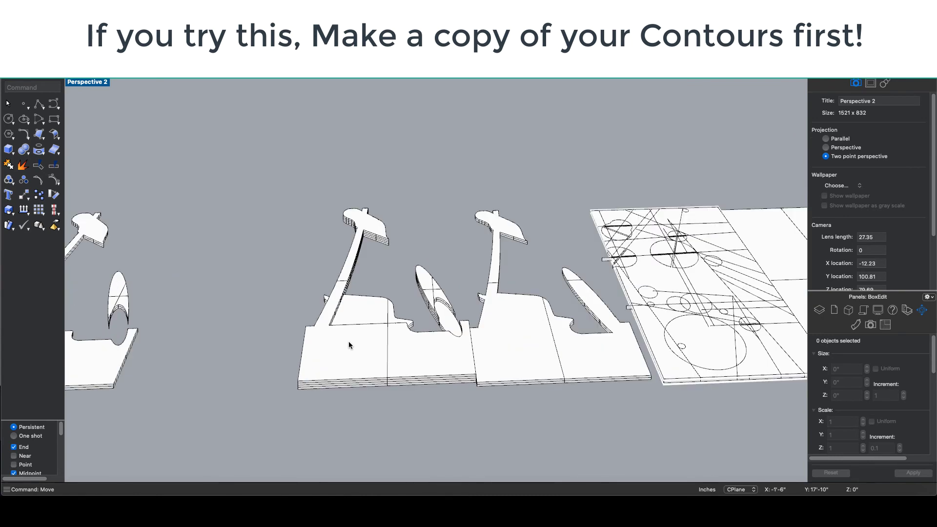
{"action": "scroll", "coordinate": [376, 365], "scroll_direction": "up", "scroll_amount": 5}
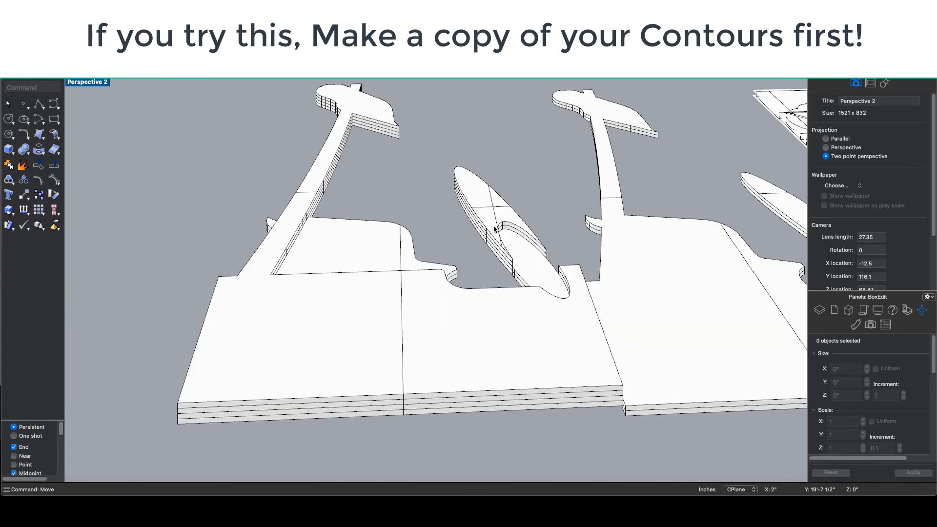
- Move the contour with the large circular cutout by its lower front corner onto the neighbouring contour
{"action": "scroll", "coordinate": [494, 230], "scroll_direction": "down", "scroll_amount": 6}
{"action": "right_click_drag", "start_coordinate": [492, 233], "coordinate": [440, 274]}
{"action": "left_click_drag", "start_coordinate": [406, 244], "coordinate": [324, 382]}
{"action": "key", "text": "Return"}
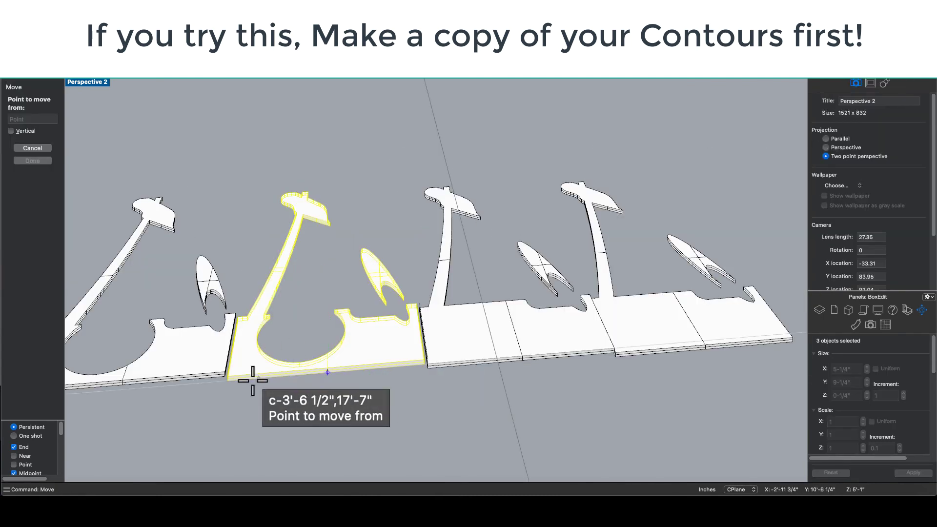
{"action": "left_click", "coordinate": [227, 380]}
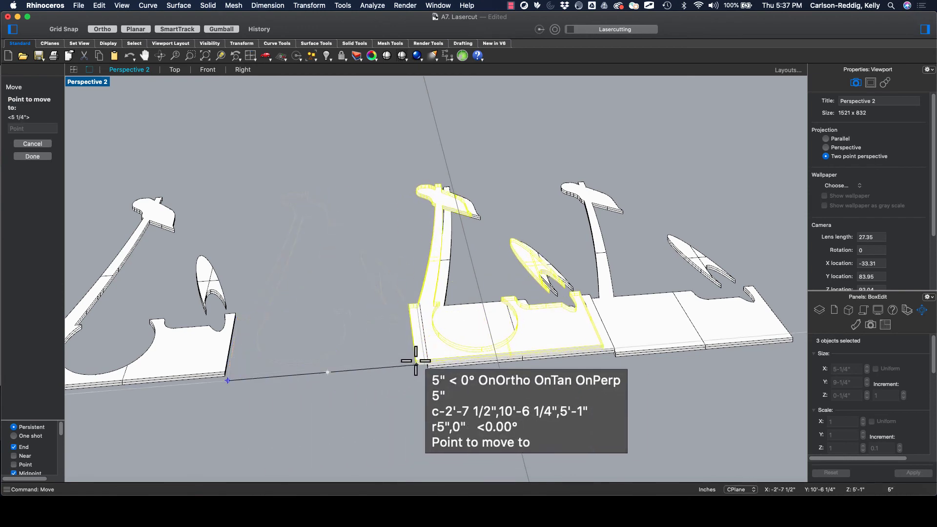
{"action": "scroll", "coordinate": [416, 361], "scroll_direction": "up", "scroll_amount": 4}
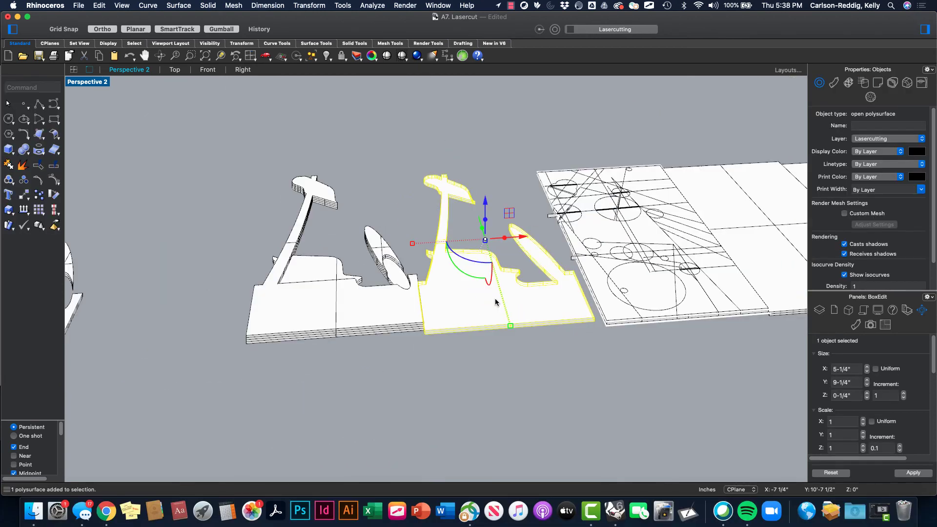
- Move the selected contour by its lower front corner onto the rectangular contour covered with circles and crossing lines
{"action": "type", "text": "Move"}
{"action": "key", "text": "Return"}
{"action": "scroll", "coordinate": [496, 298], "scroll_direction": "up", "scroll_amount": 3}
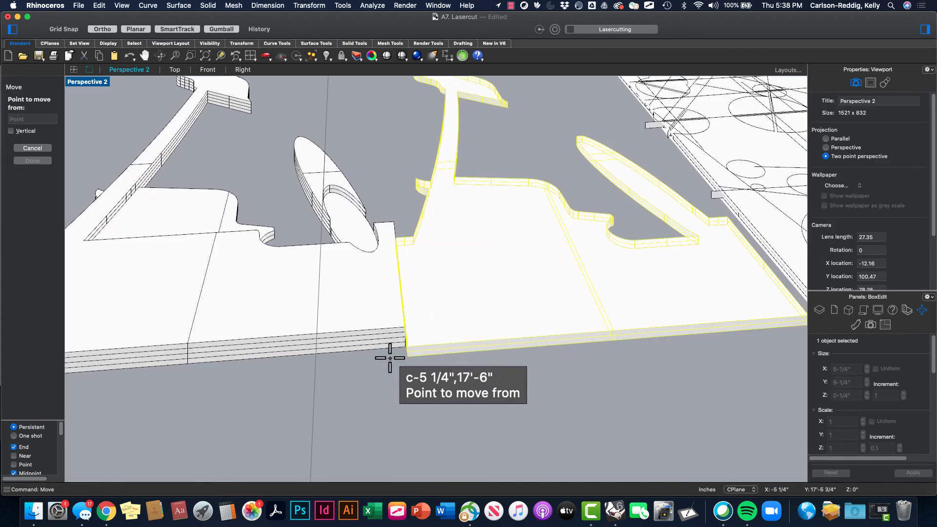
{"action": "left_click", "coordinate": [408, 355]}
{"action": "scroll", "coordinate": [410, 359], "scroll_direction": "down", "scroll_amount": 5}
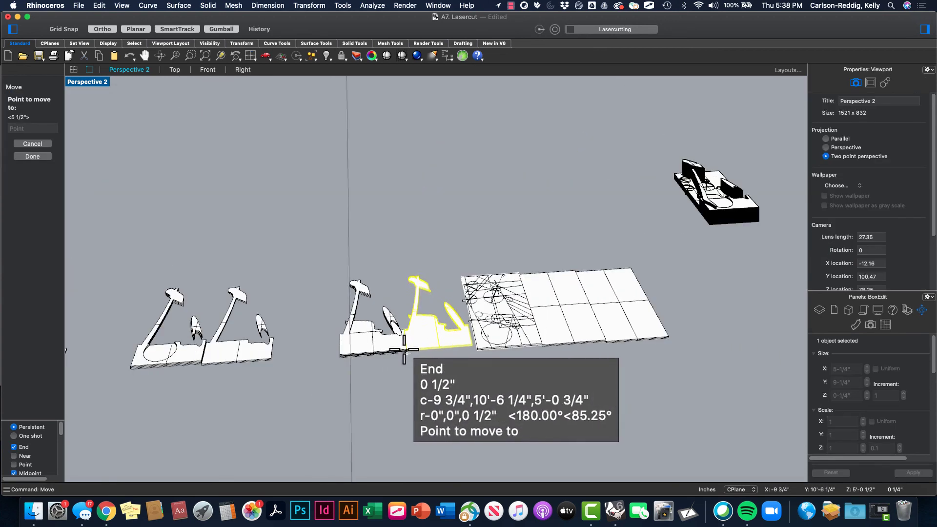
{"action": "scroll", "coordinate": [431, 362], "scroll_direction": "up", "scroll_amount": 5}
{"action": "left_click", "coordinate": [484, 348]}
{"action": "scroll", "coordinate": [484, 348], "scroll_direction": "down", "scroll_amount": 8}
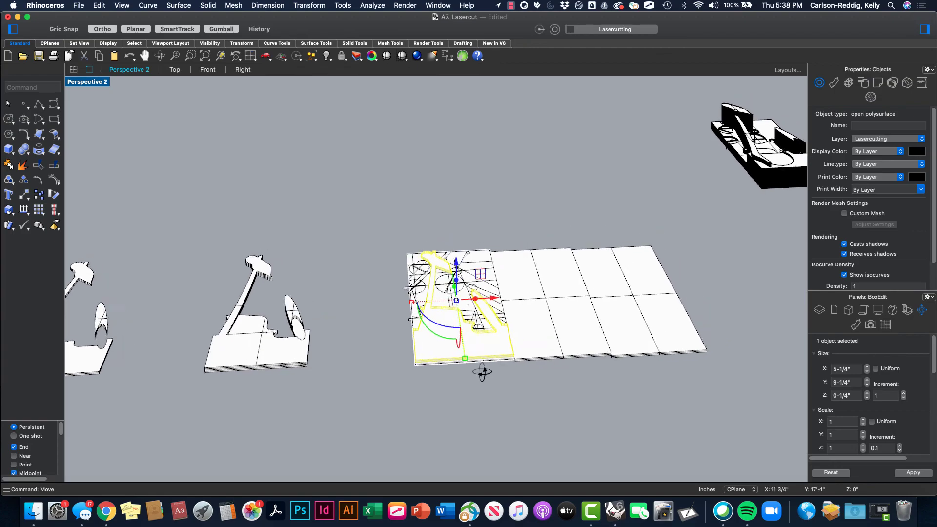